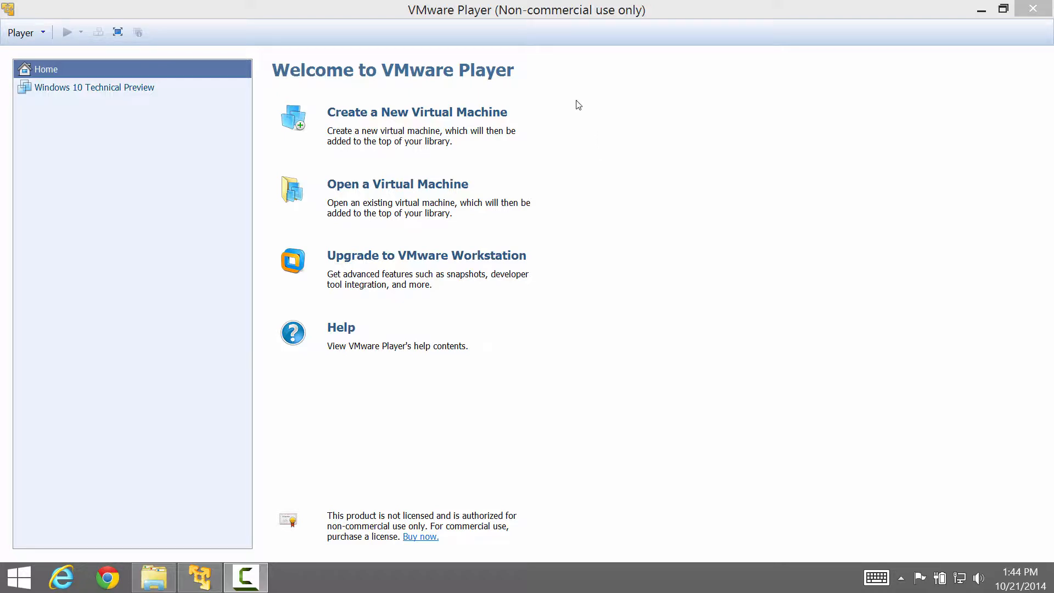
Start a new virtual machine from the Windows Server 2012 R2 installer ISO image.
click(492, 114)
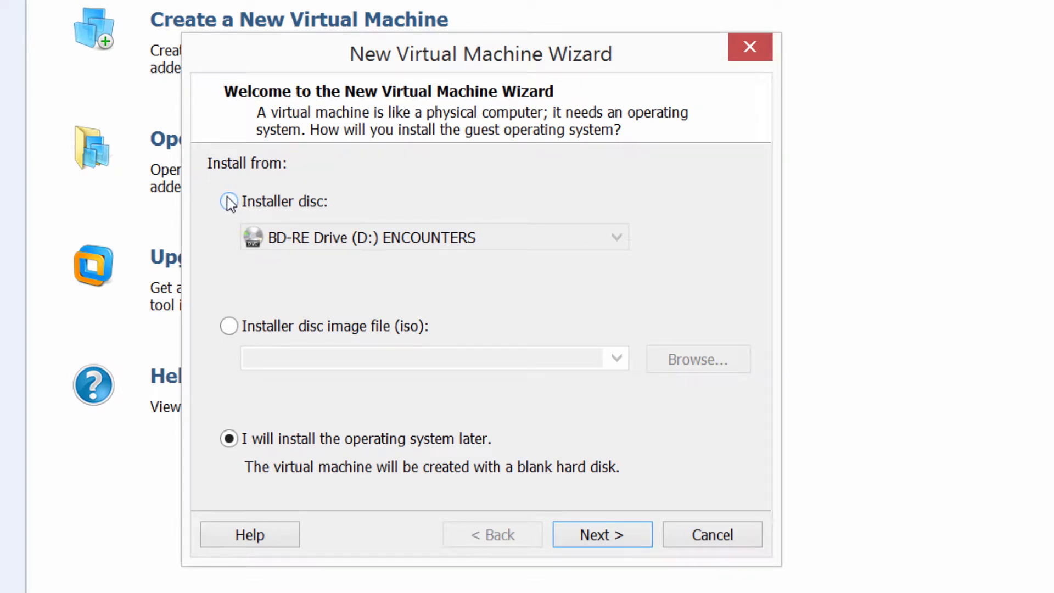
click(229, 328)
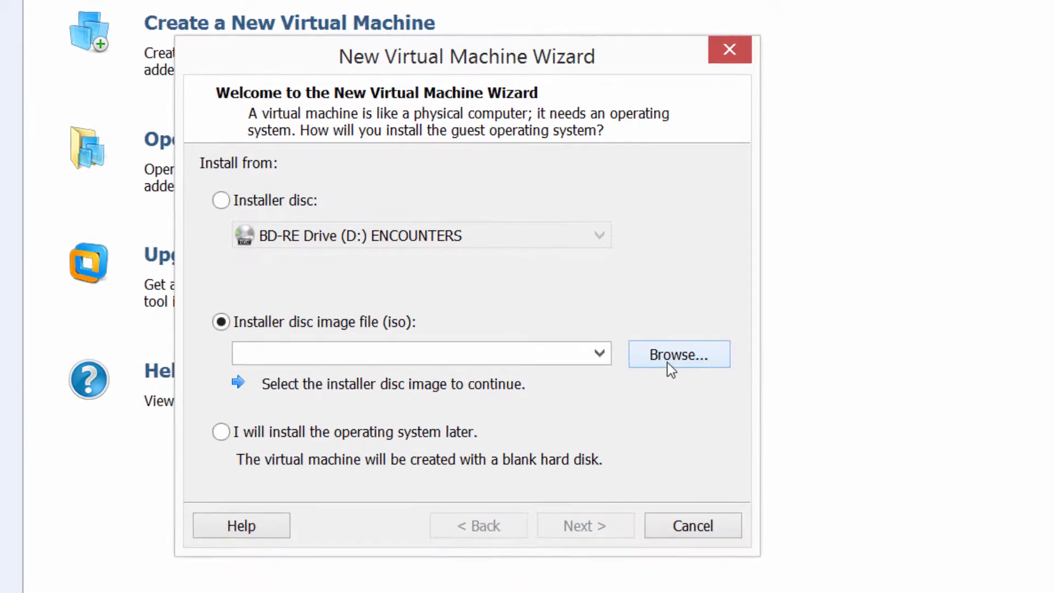
click(669, 364)
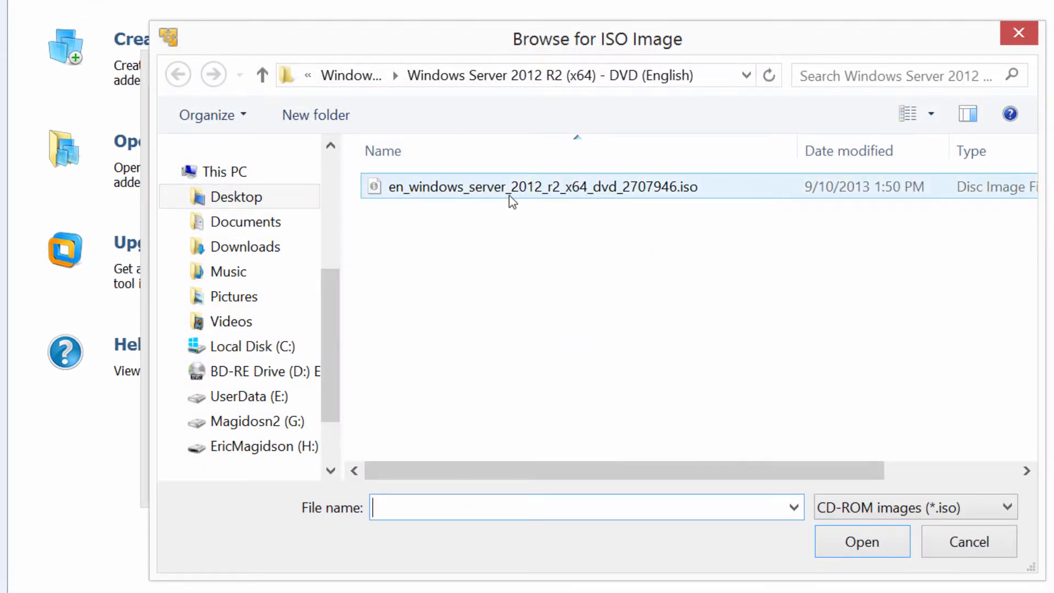
double_click(509, 188)
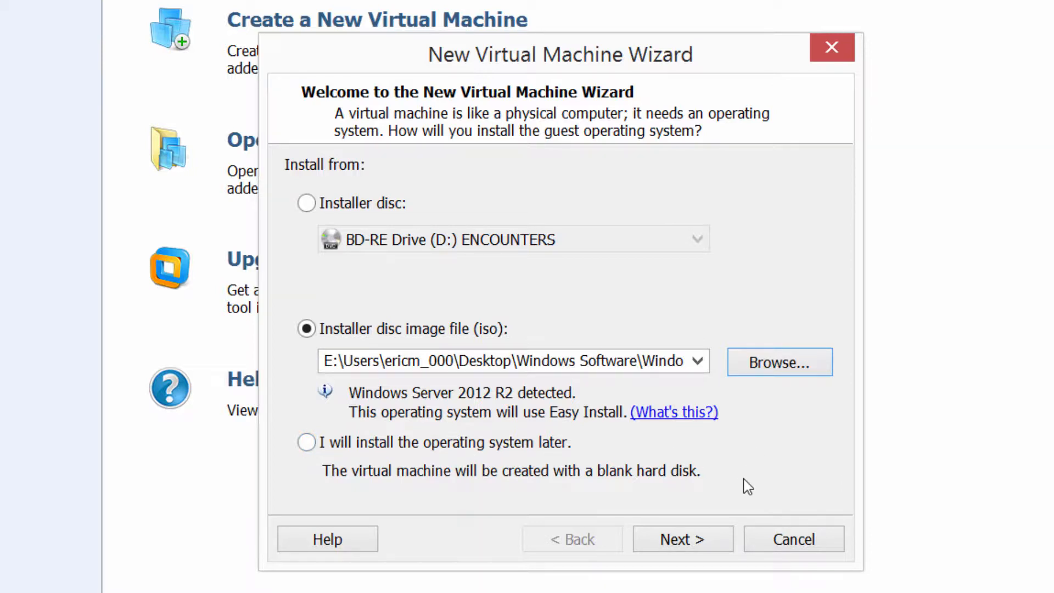
Choose Windows Server 2012 R2 Standard as the Easy Install edition.
click(705, 546)
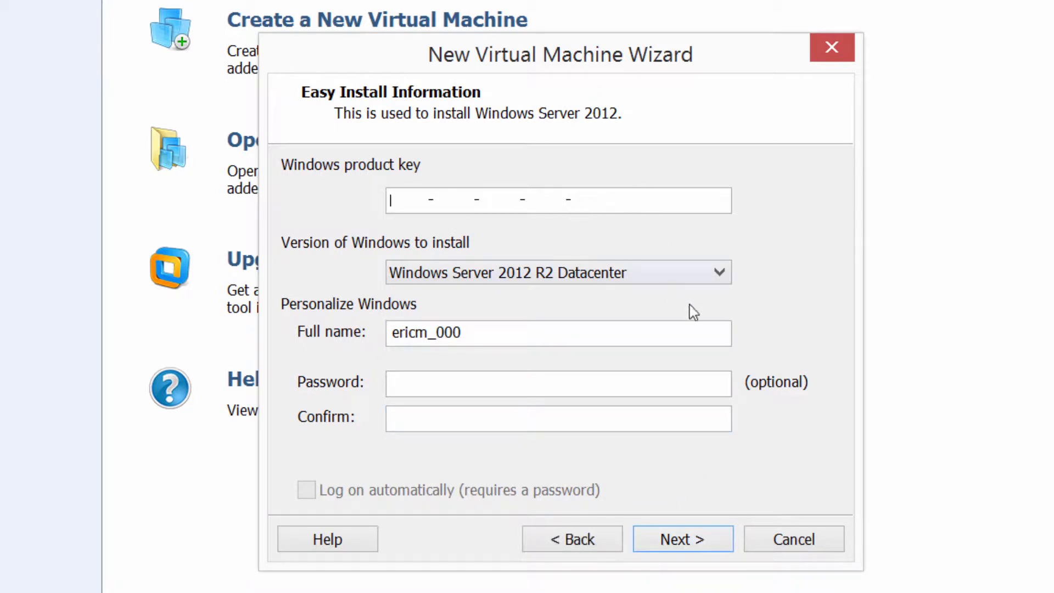
click(723, 272)
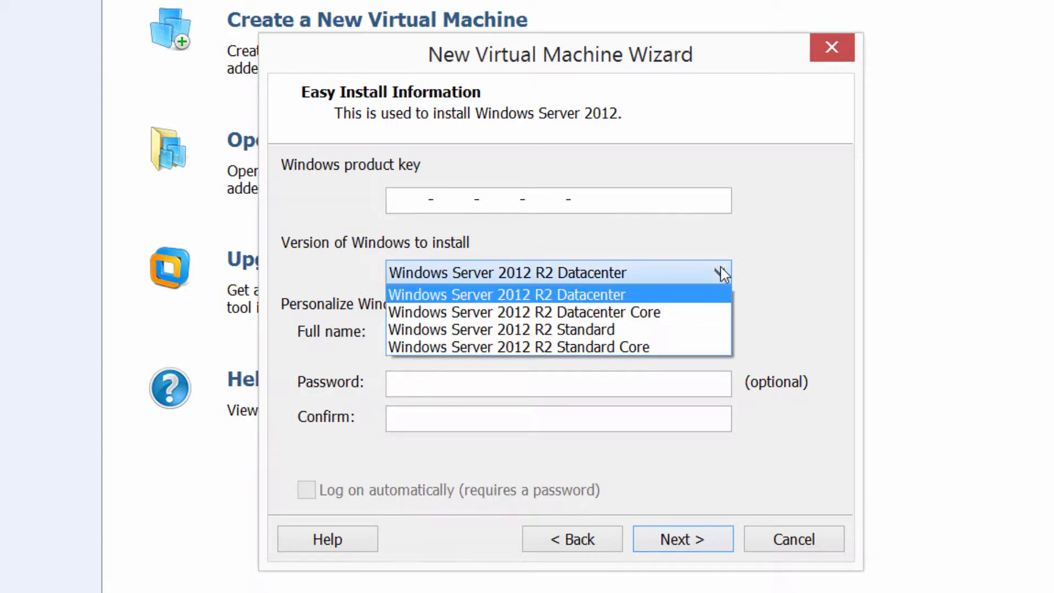
click(597, 329)
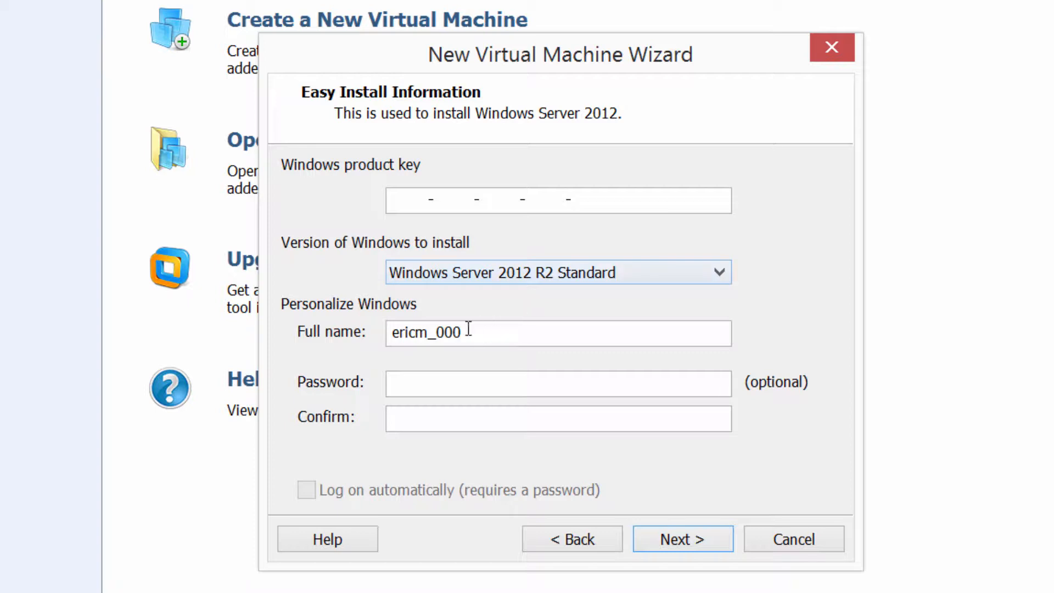
Enter a generic admin full name and the account password twice, then continue to naming.
drag(464, 332, 374, 312)
text(V)
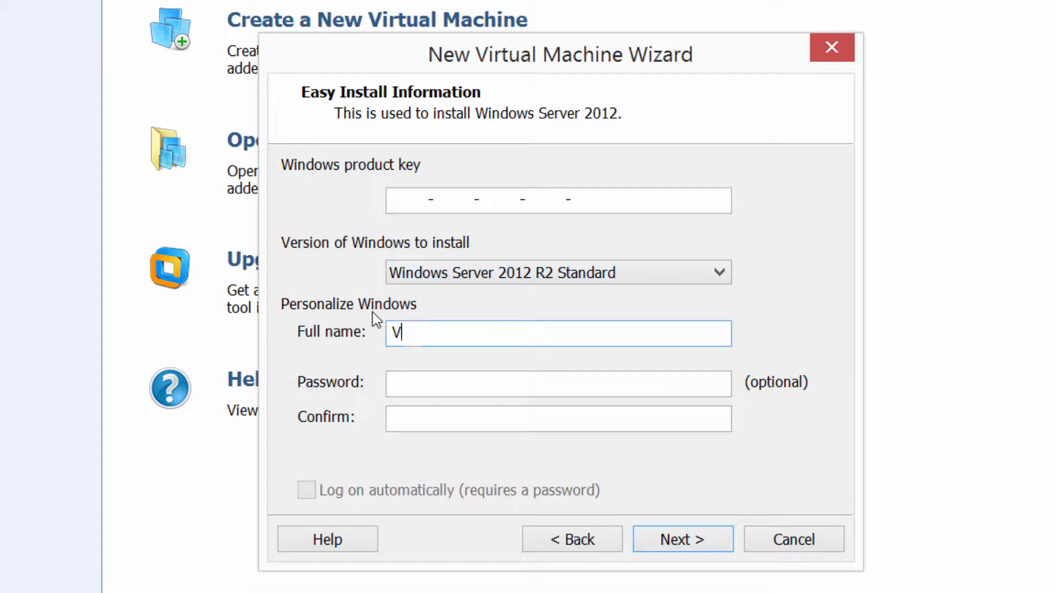
text(MAdmin)
click(406, 387)
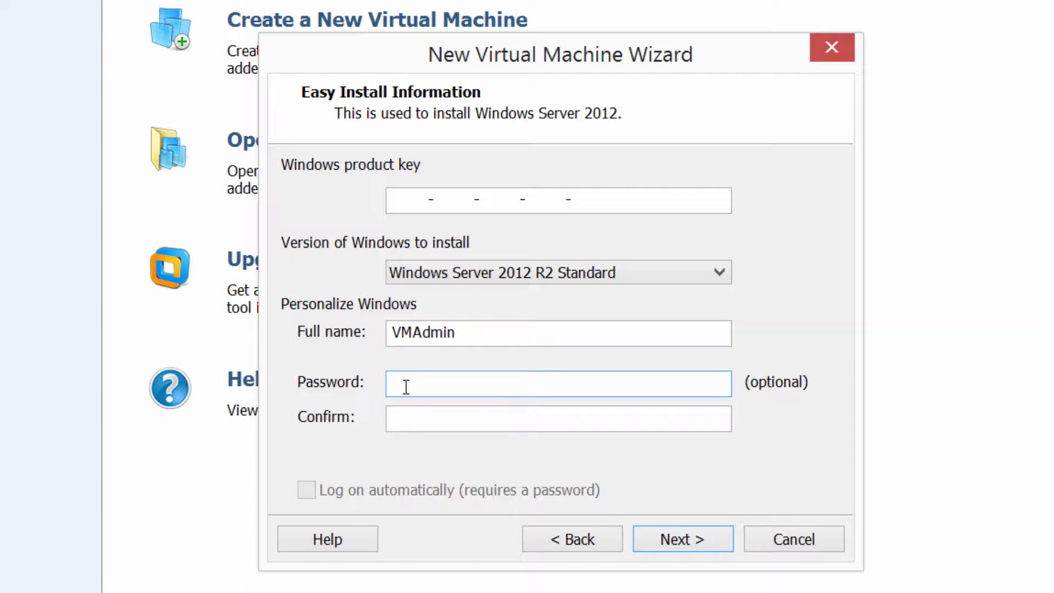
text(Passw0)
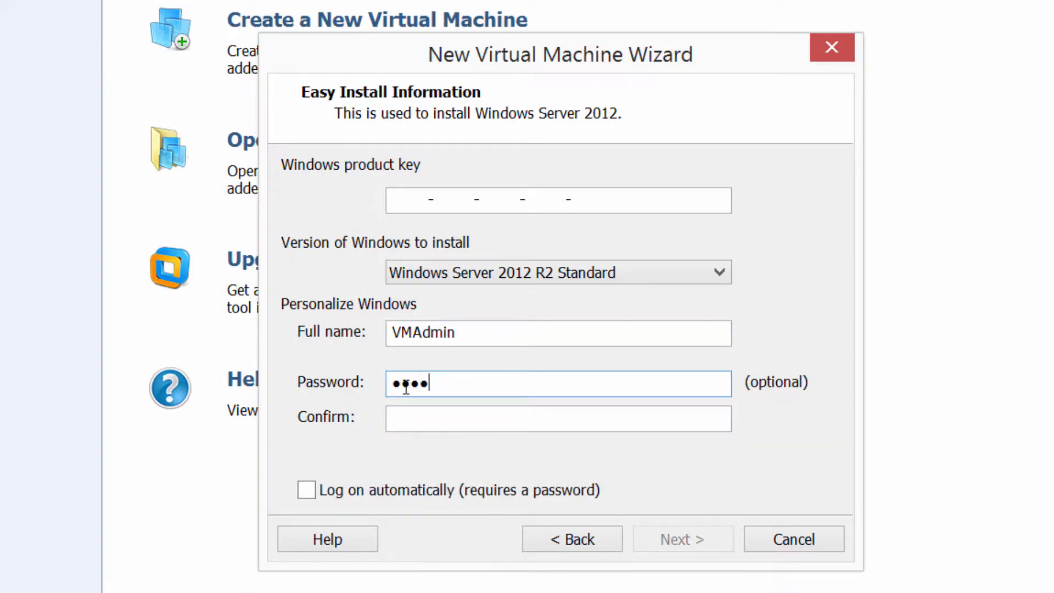
click(470, 422)
text(Pas)
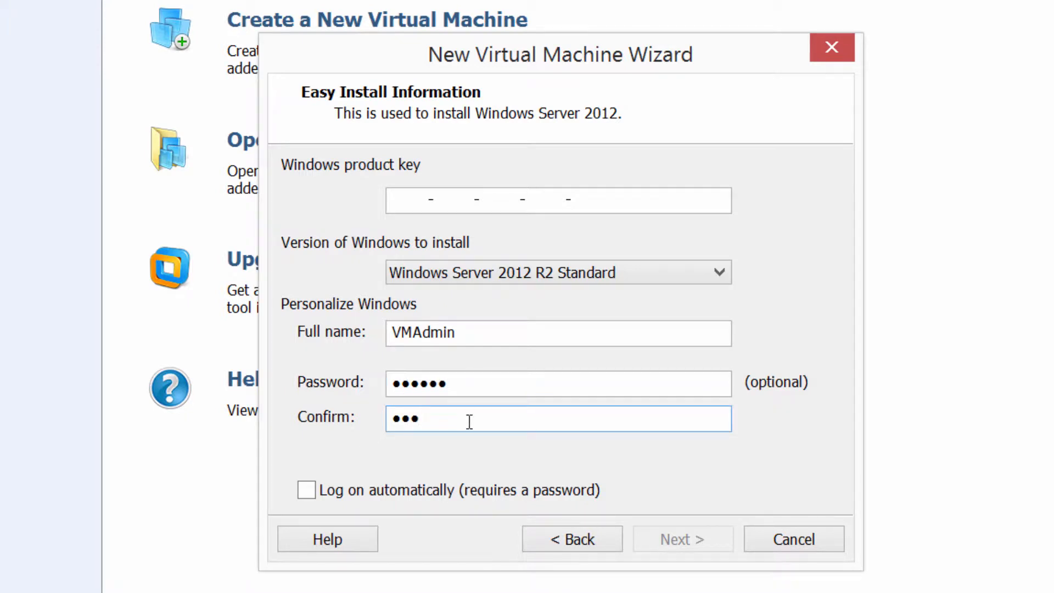
text(sw0)
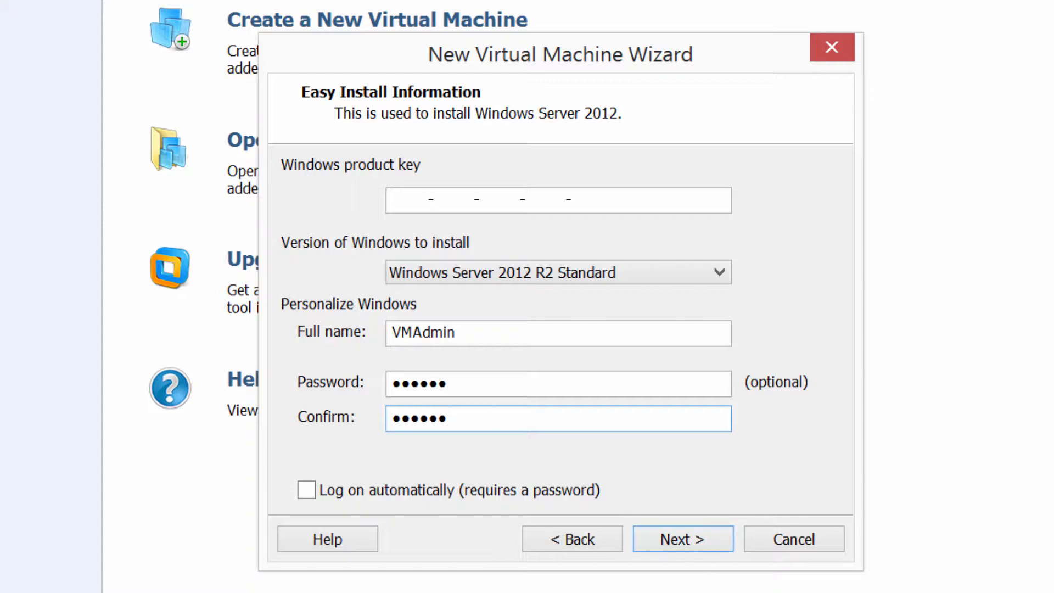
key(Return)
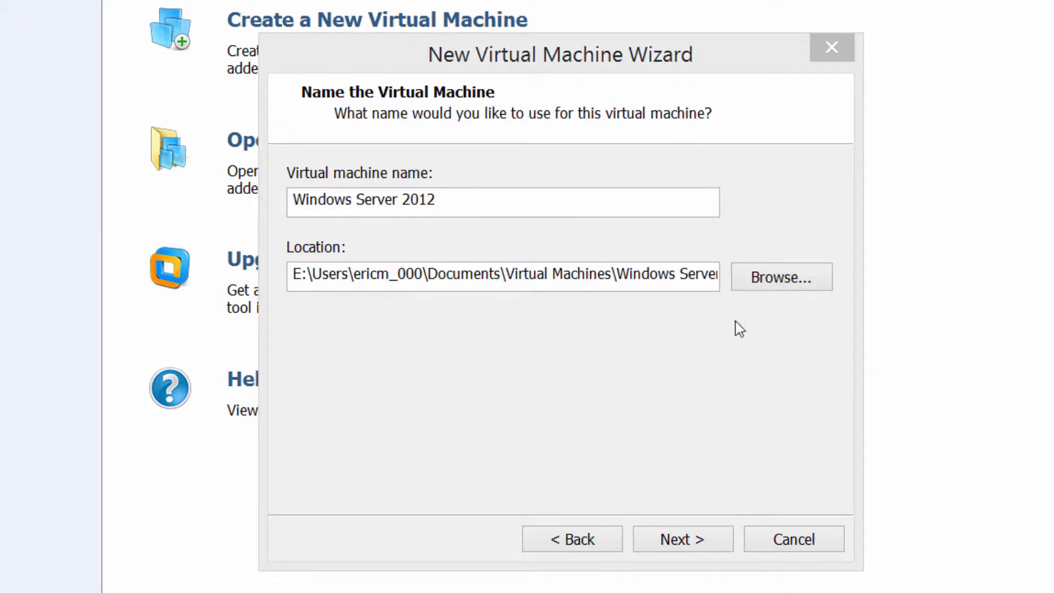
Name the machine 'Windows Server 2012 R2 (SVR0001)' and keep the default storage location.
click(475, 199)
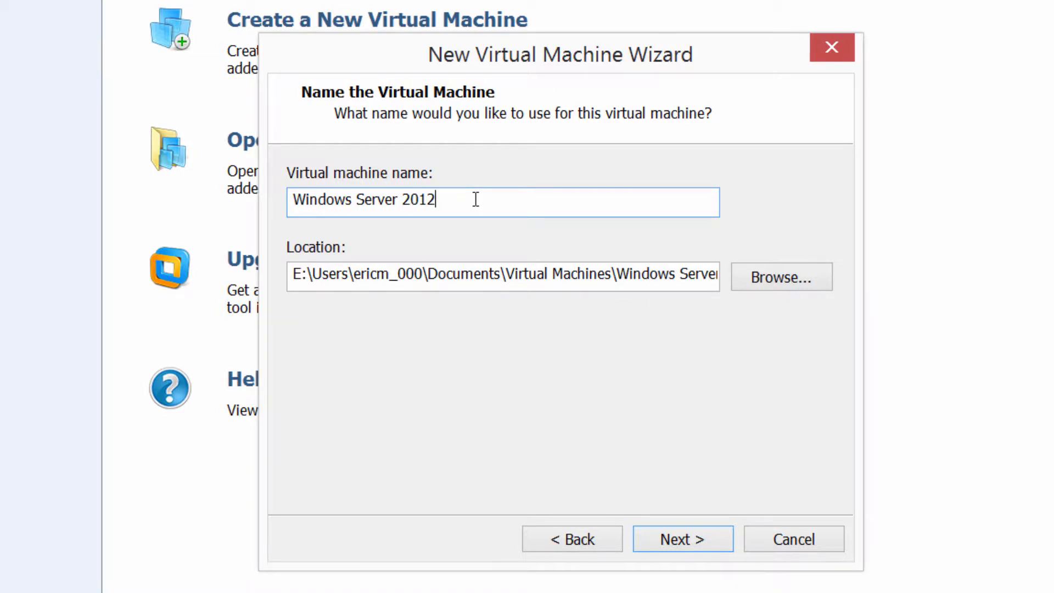
text(R2 (SVR0001))
click(780, 279)
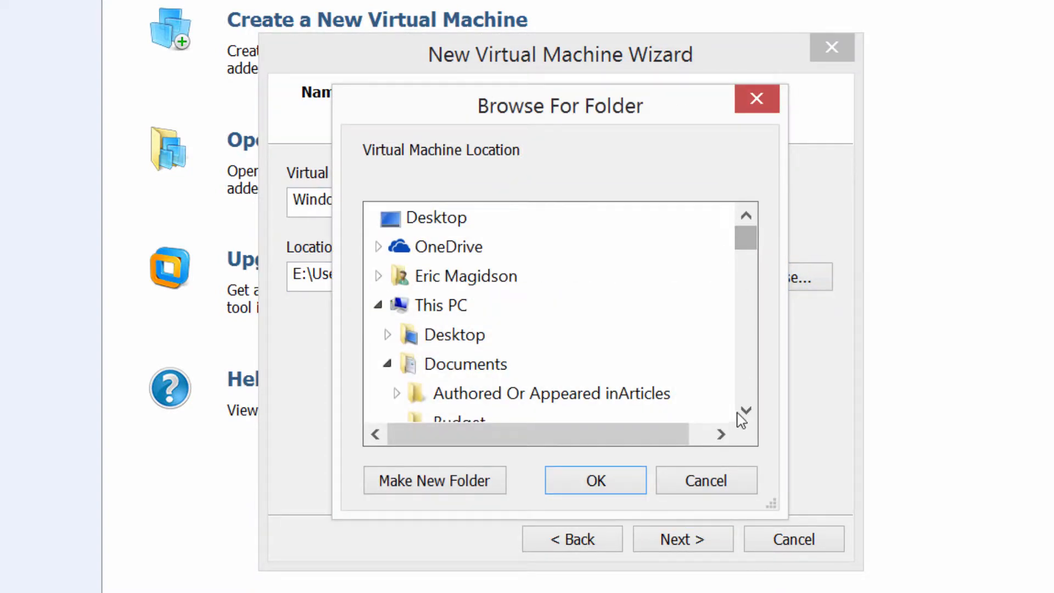
click(719, 481)
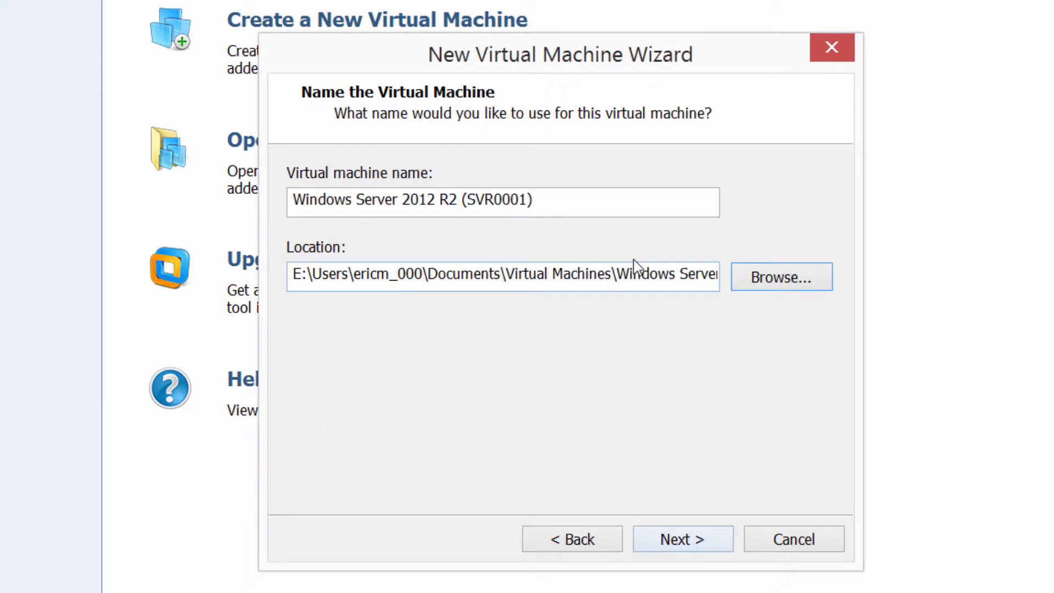
click(690, 549)
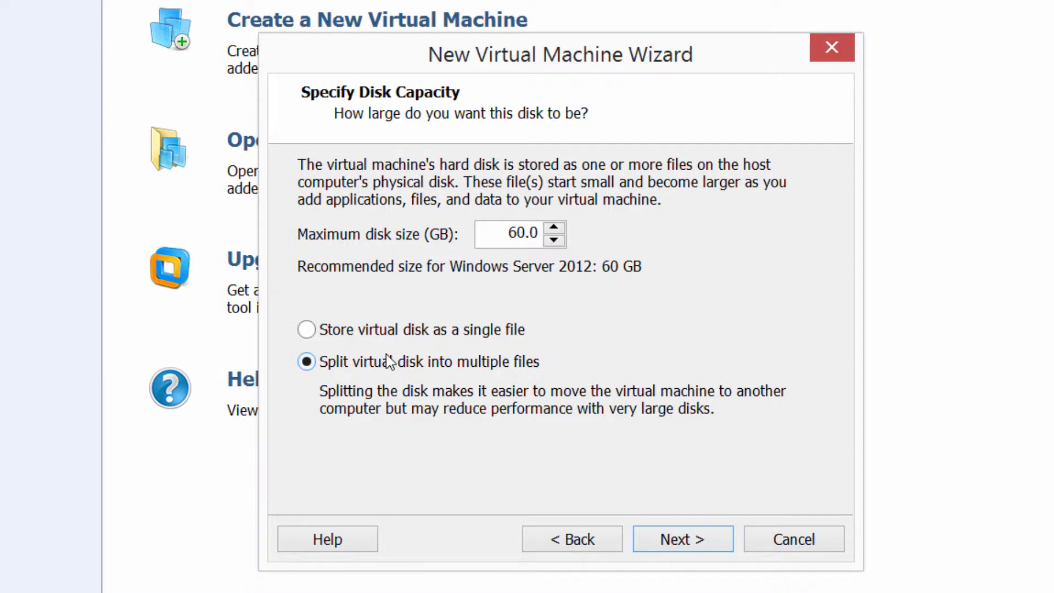
Store the 60 GB virtual disk as a single file.
click(307, 331)
Finish the wizard so Windows Server 2012 R2 (SVR0001) is created and powered on.
click(699, 543)
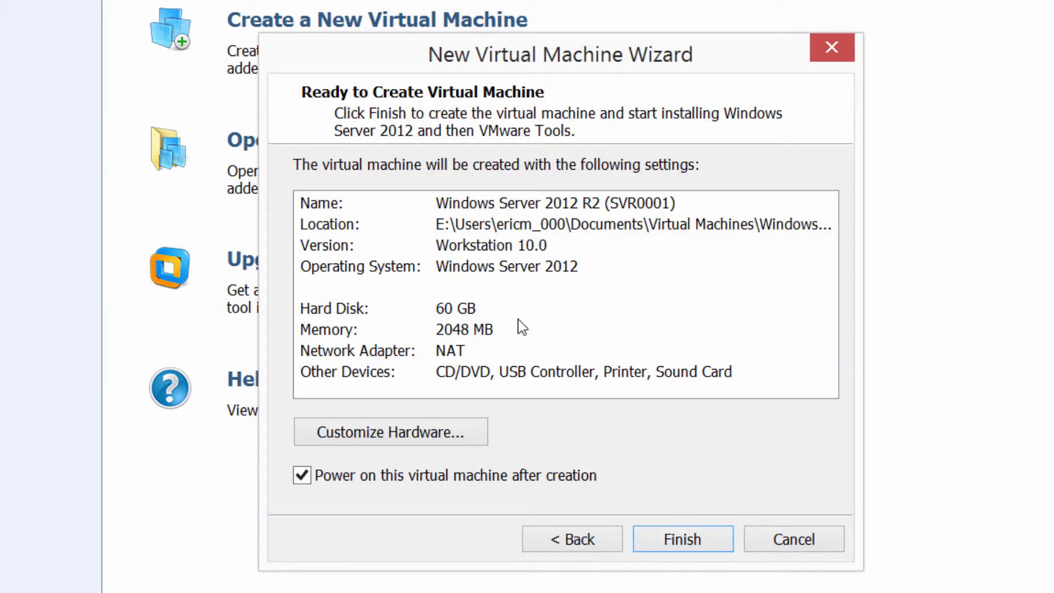
click(709, 535)
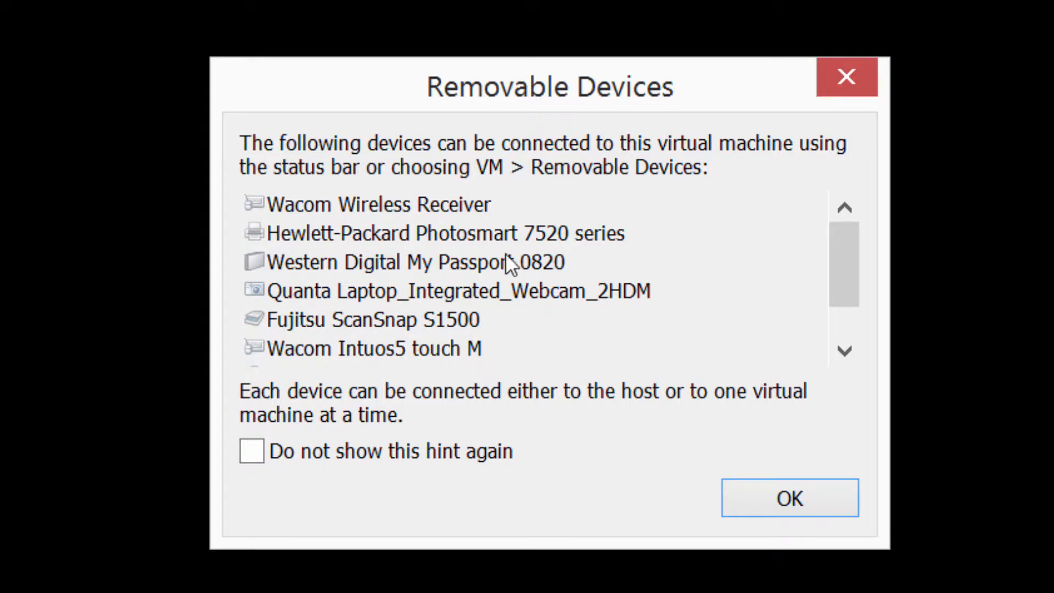
Dismiss the Removable Devices notice and let Windows install to the lock screen.
click(805, 503)
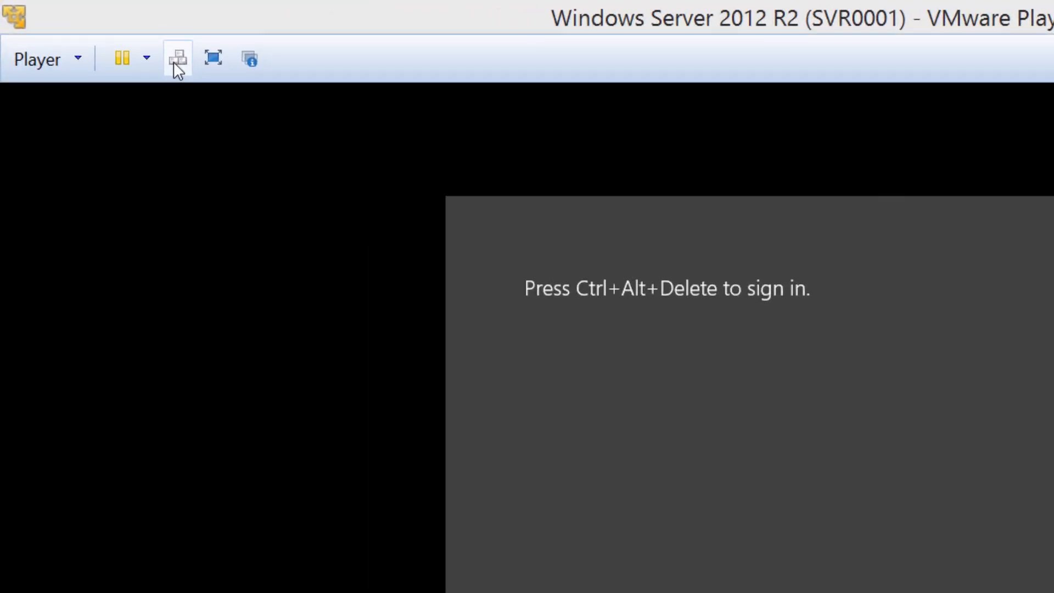
Send Ctrl+Alt+Del and sign in with the admin password, retrying after two rejected attempts.
click(176, 62)
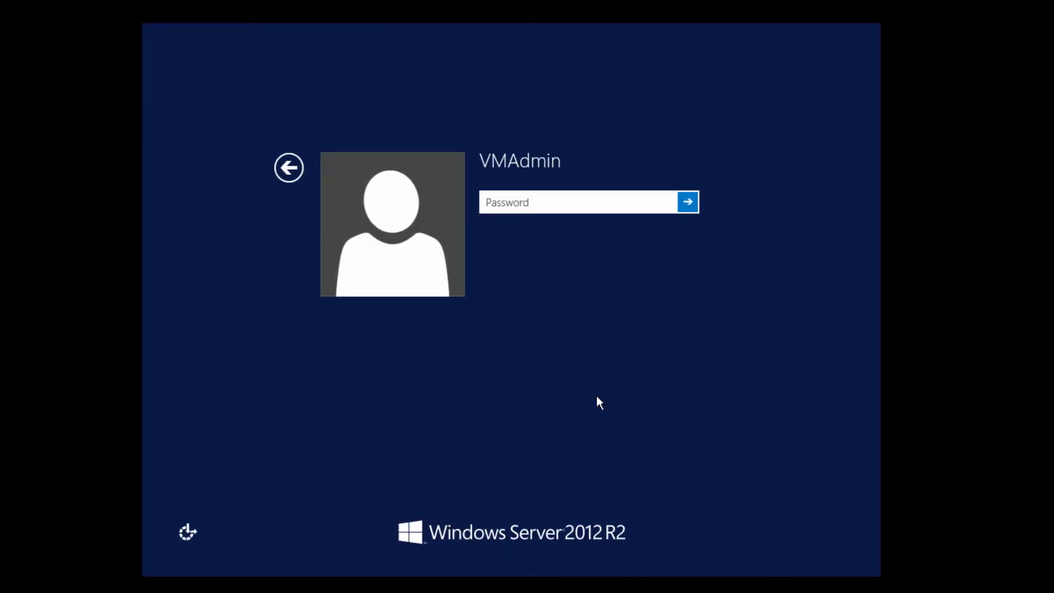
text(••••••)
key(Return)
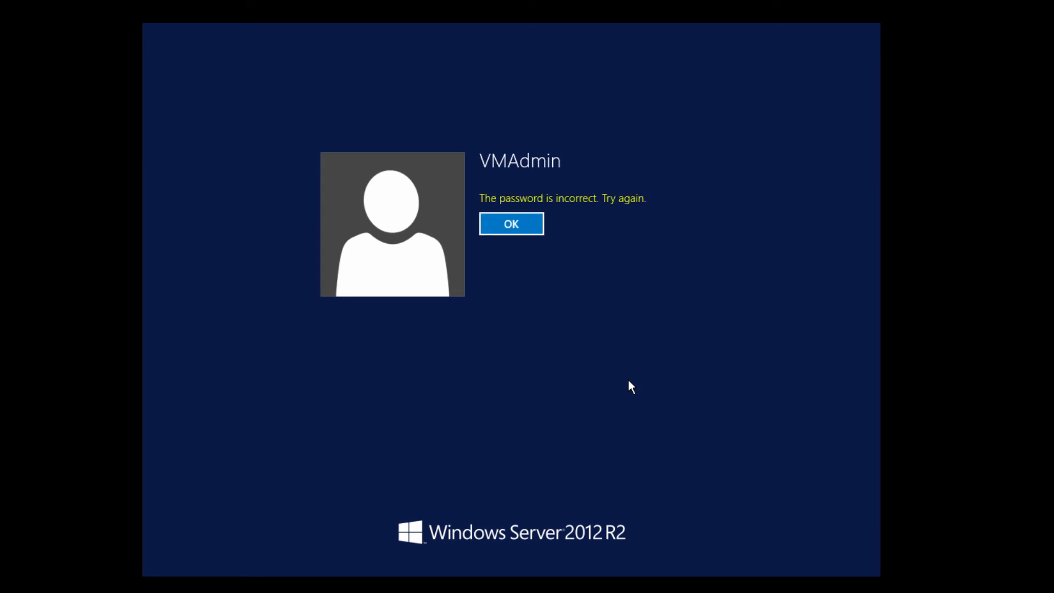
click(514, 230)
text(••)
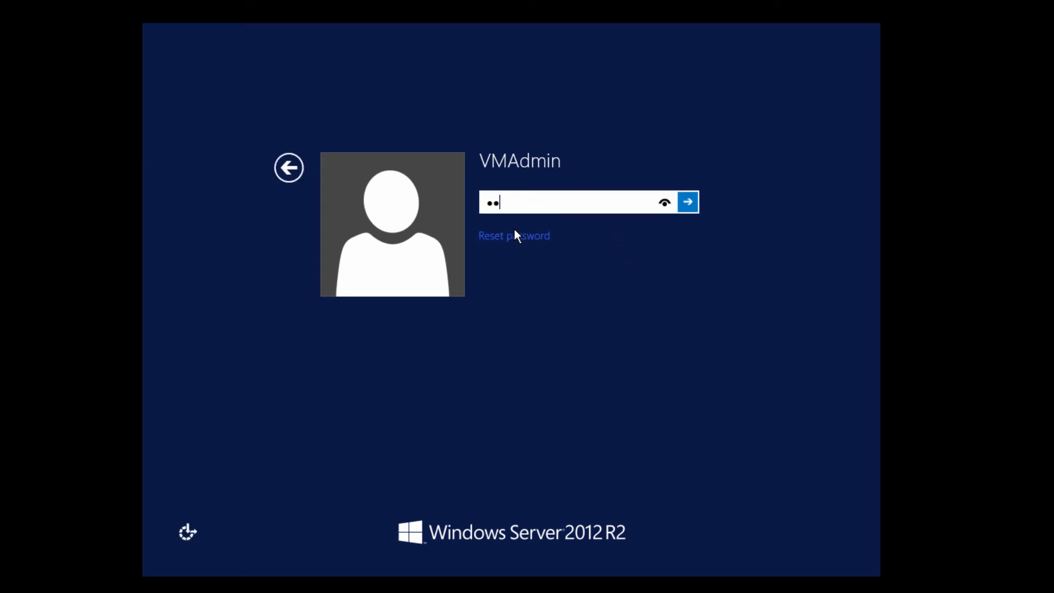
text(•••)
key(Return)
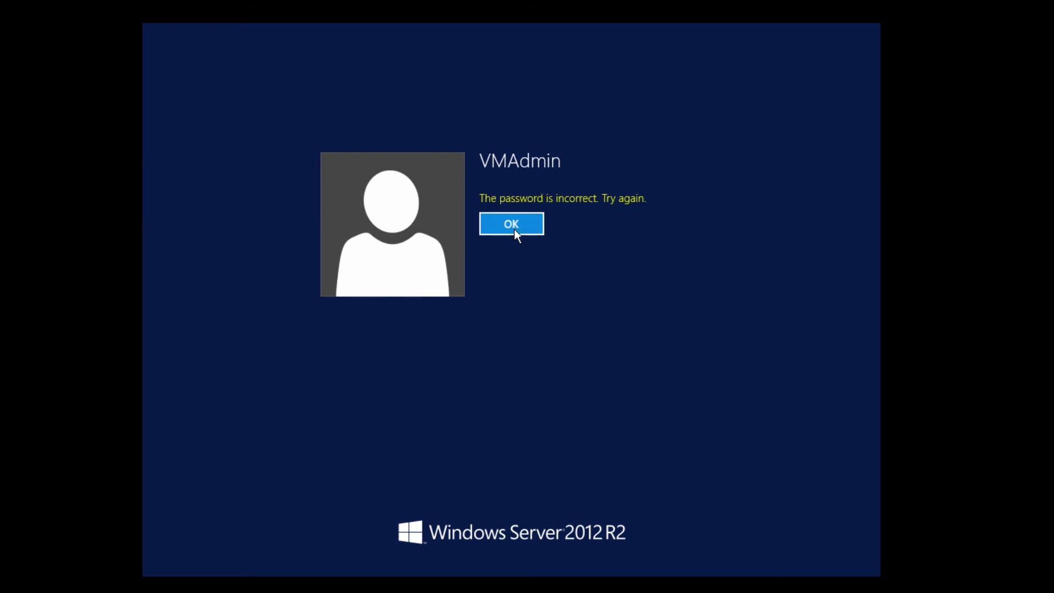
click(515, 229)
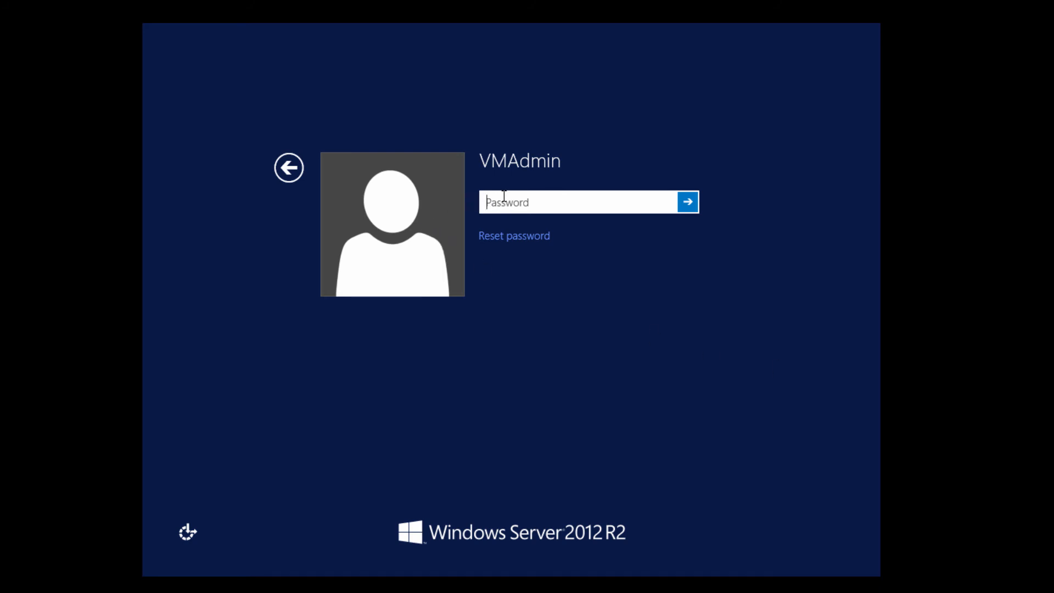
text(••••••••)
key(Return)
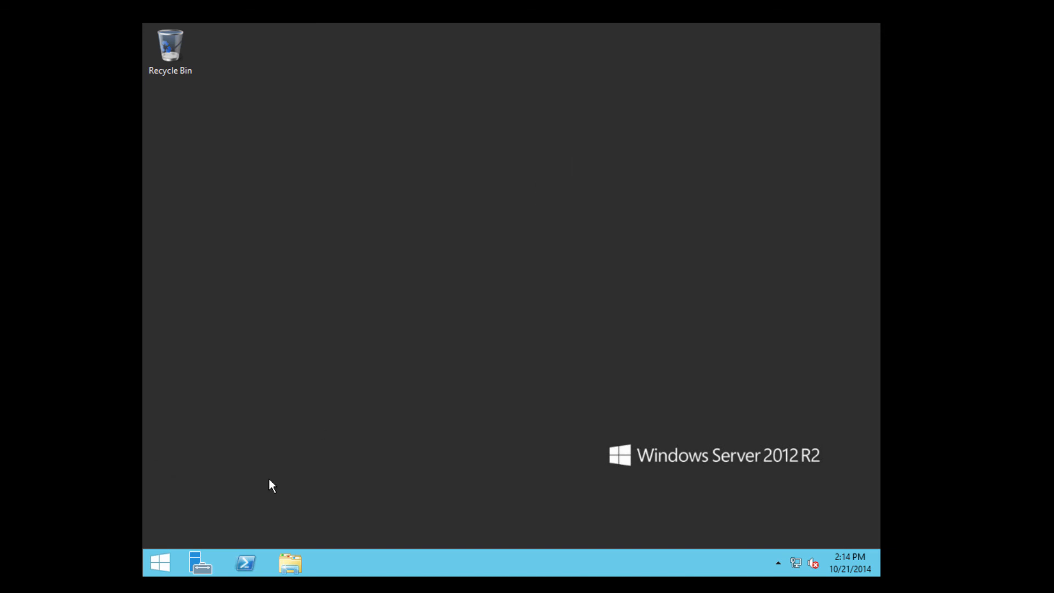
Launch Server Manager from the guest taskbar once the desktop loads.
click(199, 562)
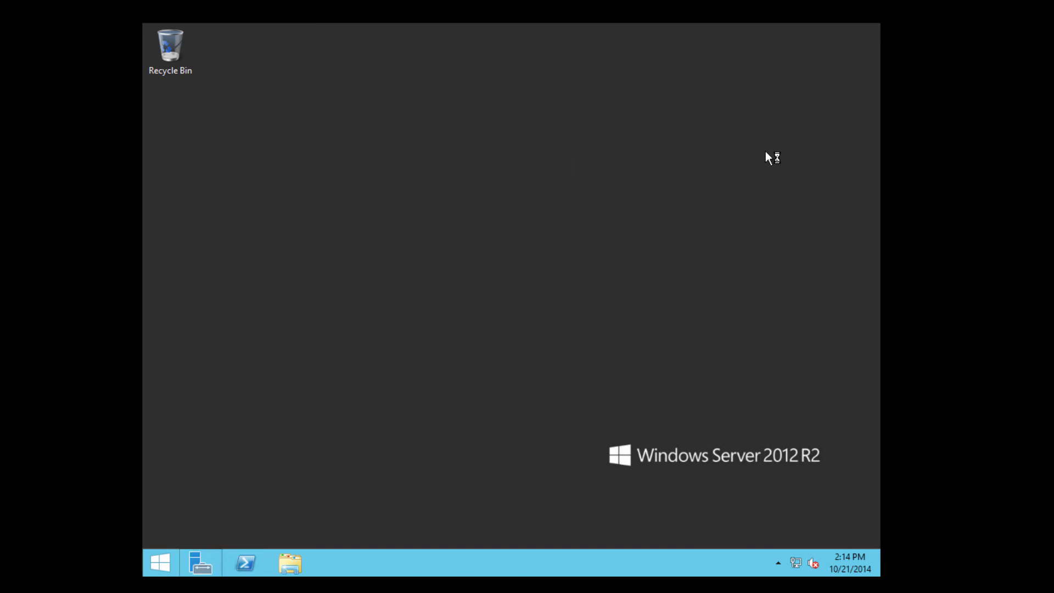